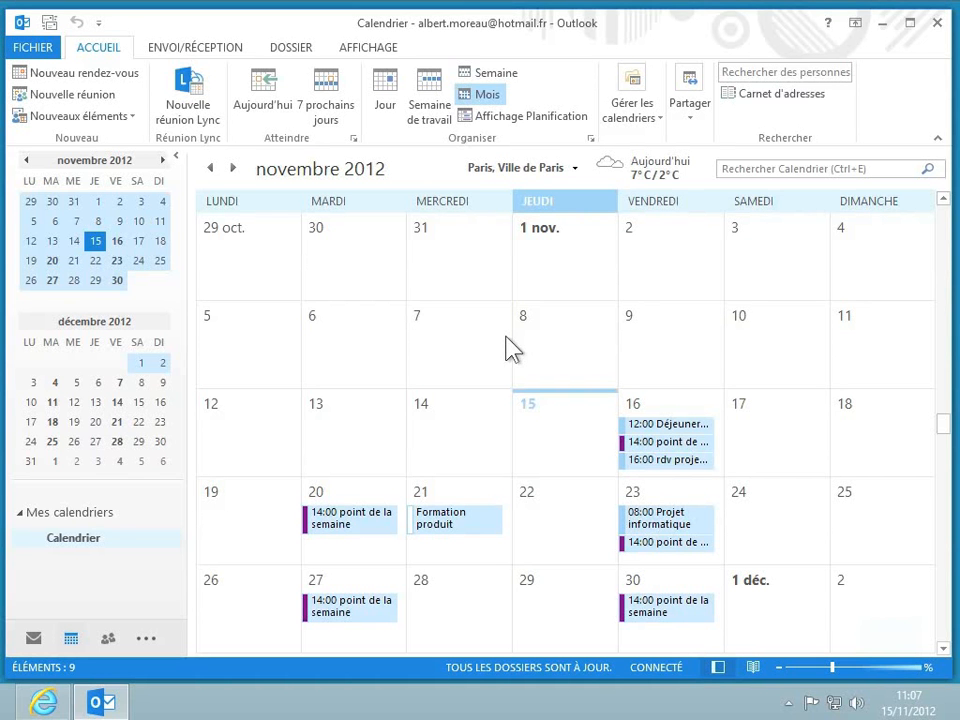
Step: Create a new calendar folder named Loisir, containing Calendrier items, under the Gmail account
right_click(108, 548)
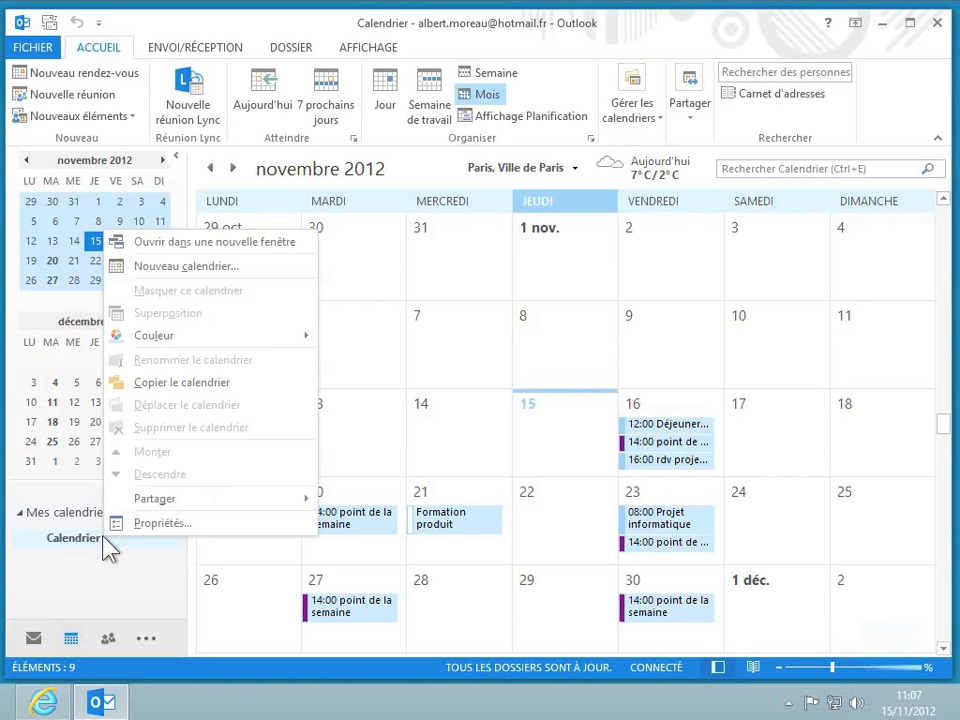
click(250, 281)
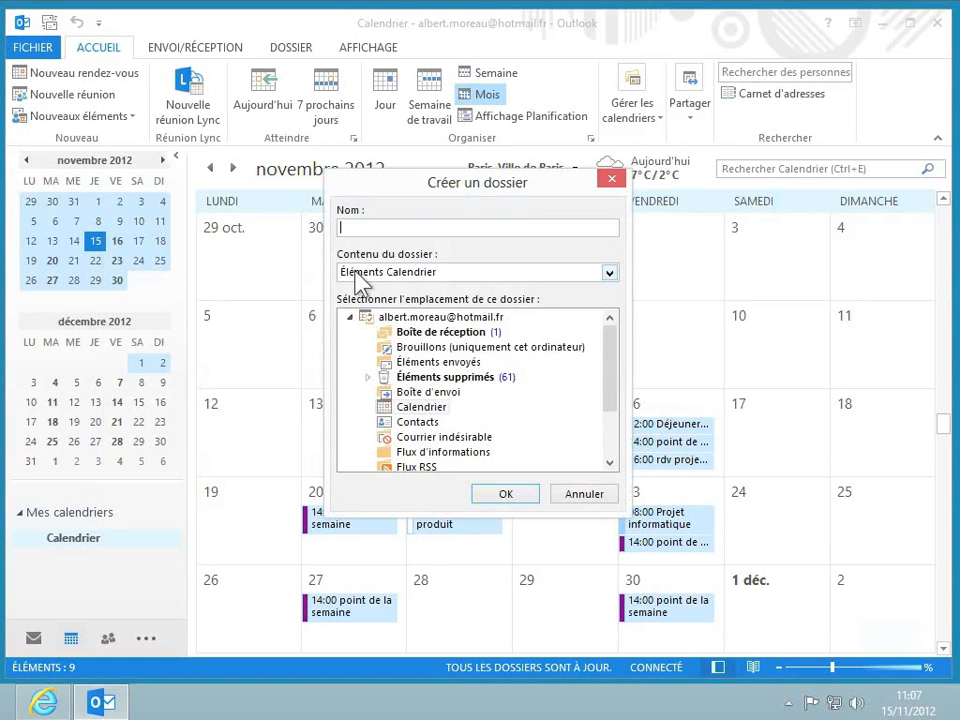
text(Loisir)
drag(616, 392, 617, 439)
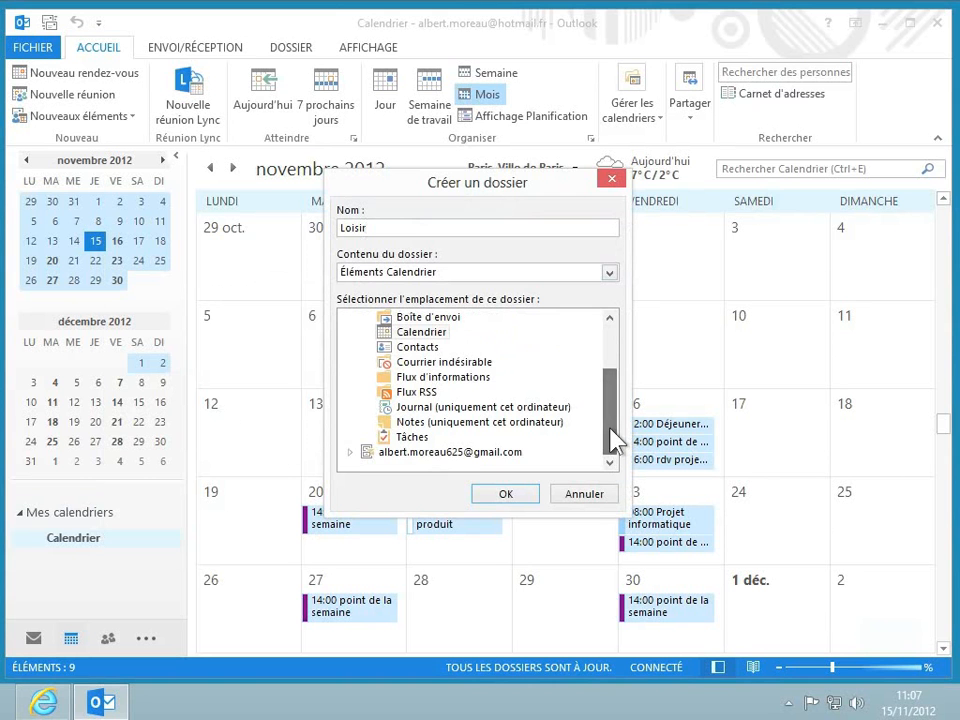
click(469, 453)
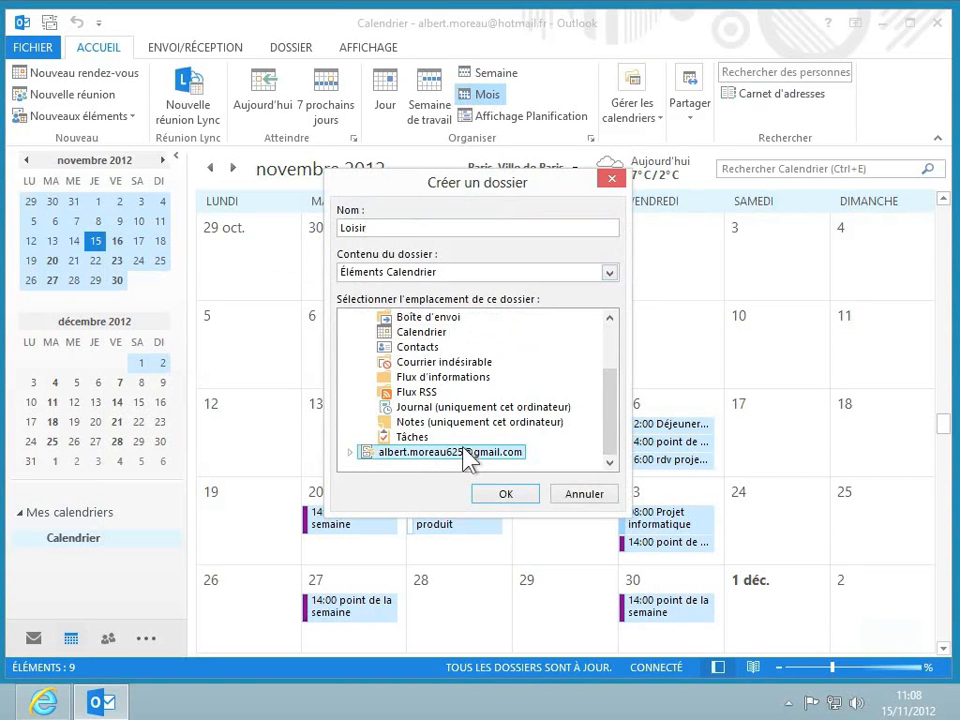
click(502, 494)
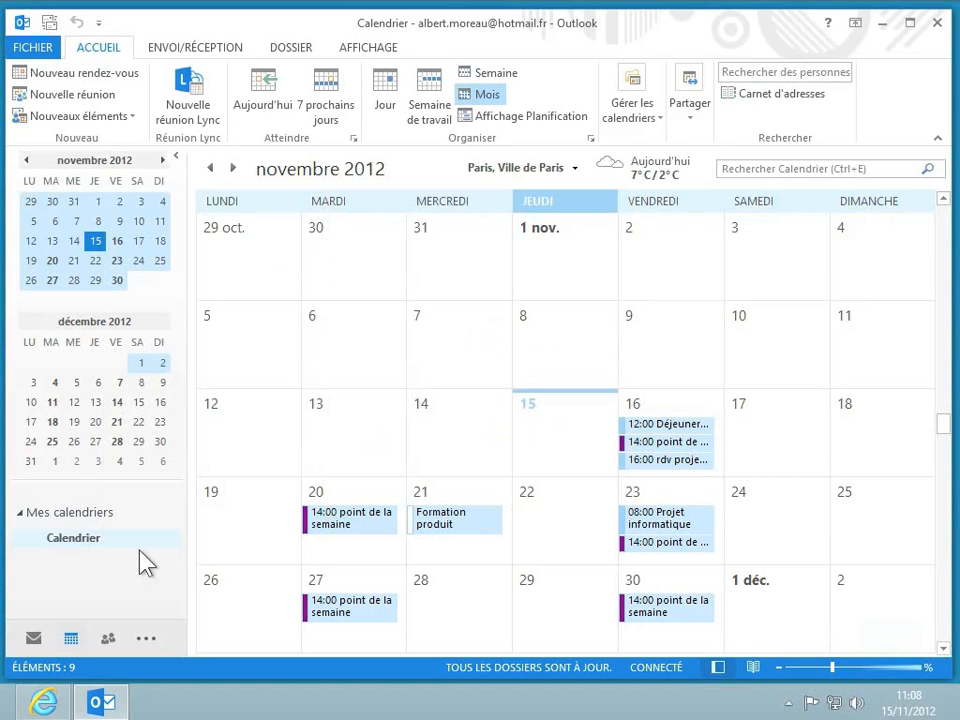
Step: Send and receive all folders, and restart Outlook 2013
click(225, 48)
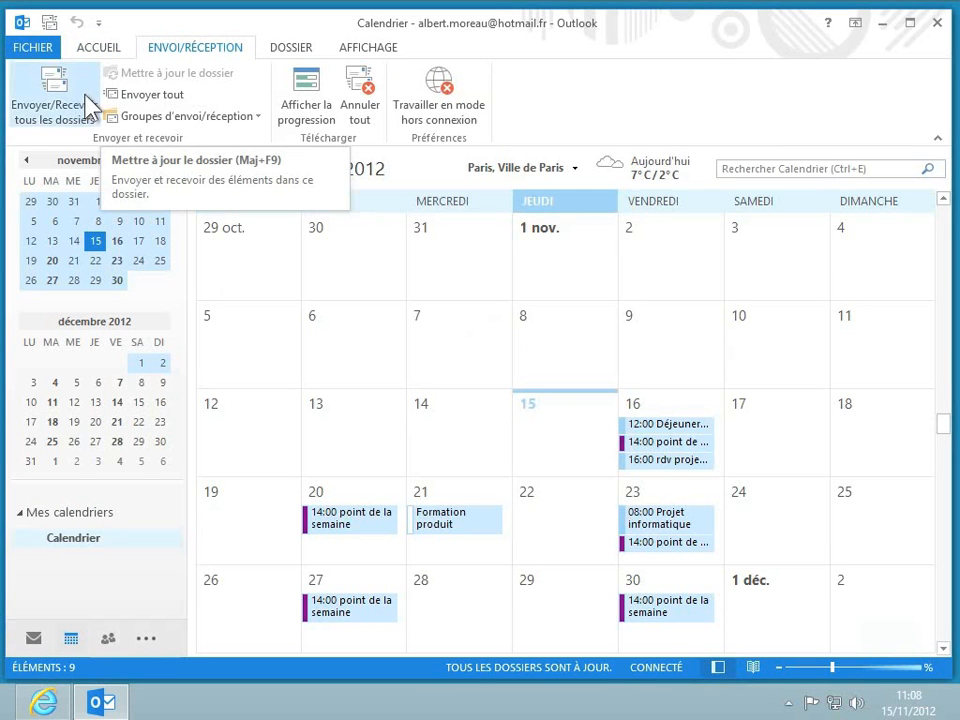
click(50, 95)
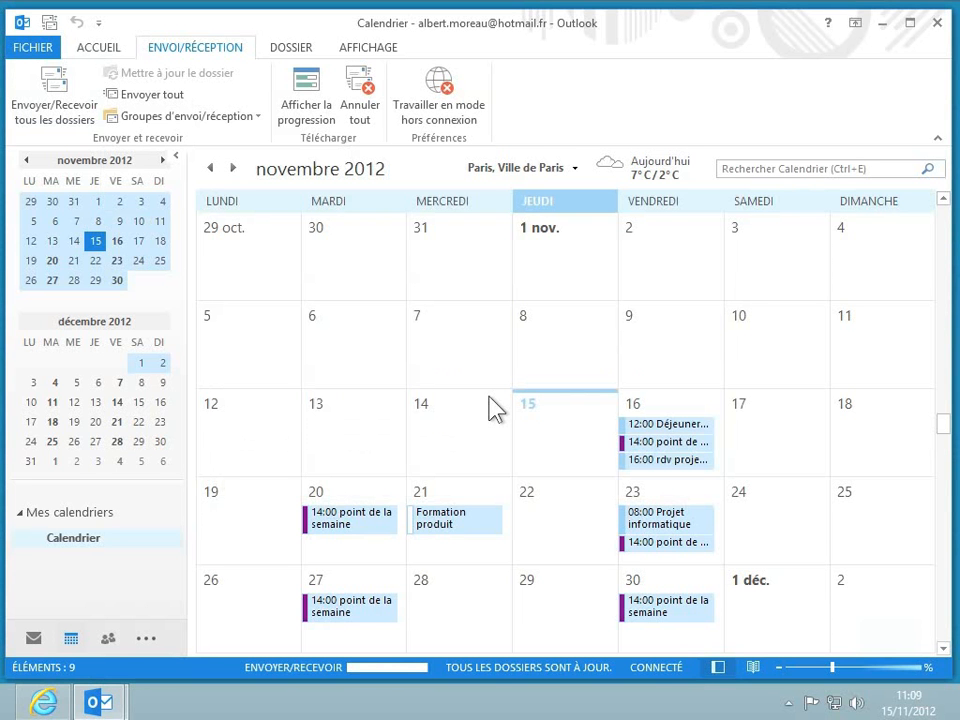
click(935, 22)
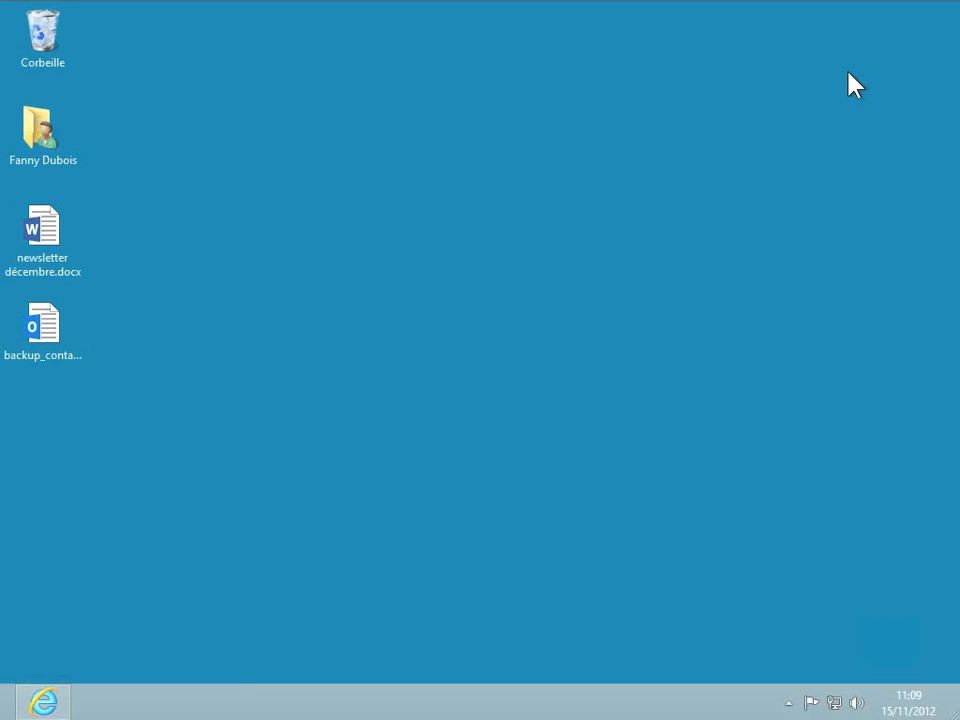
key(super)
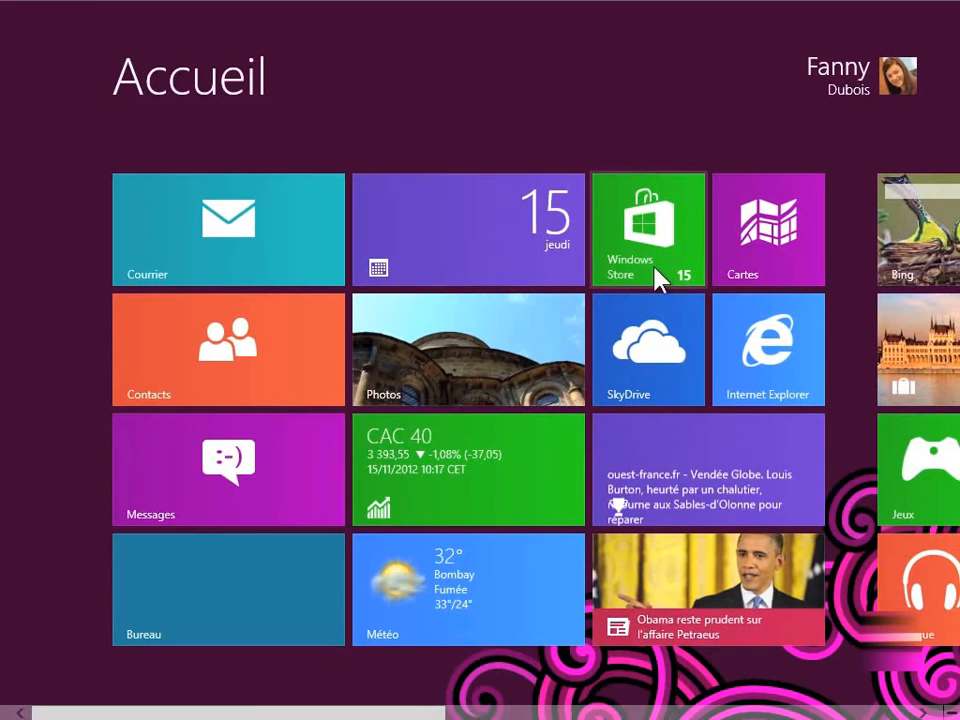
scroll(655, 275, down, 5)
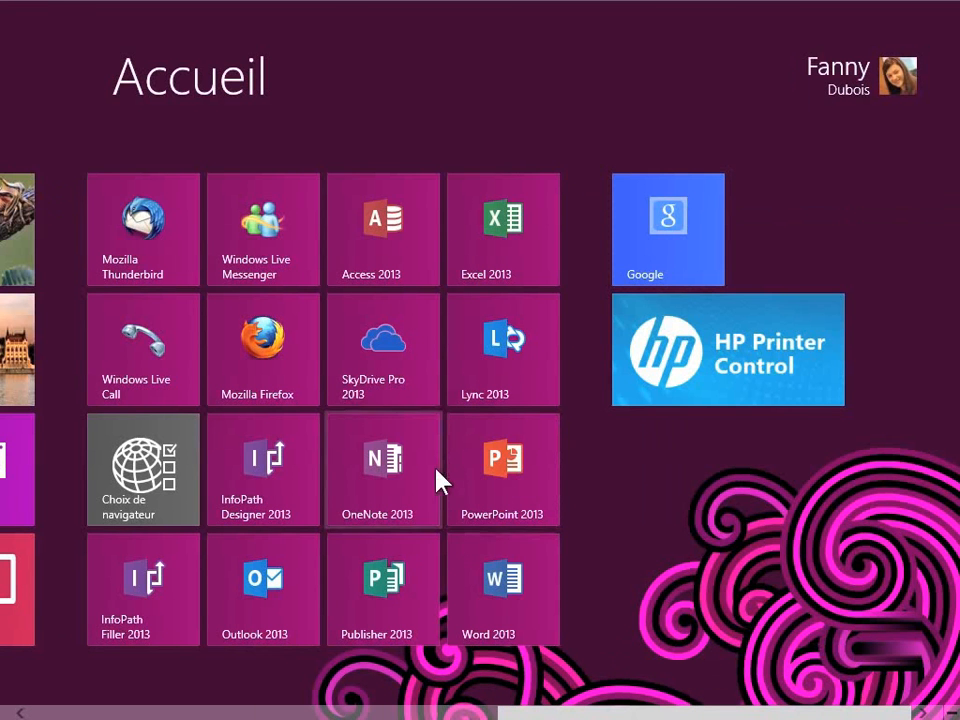
click(287, 600)
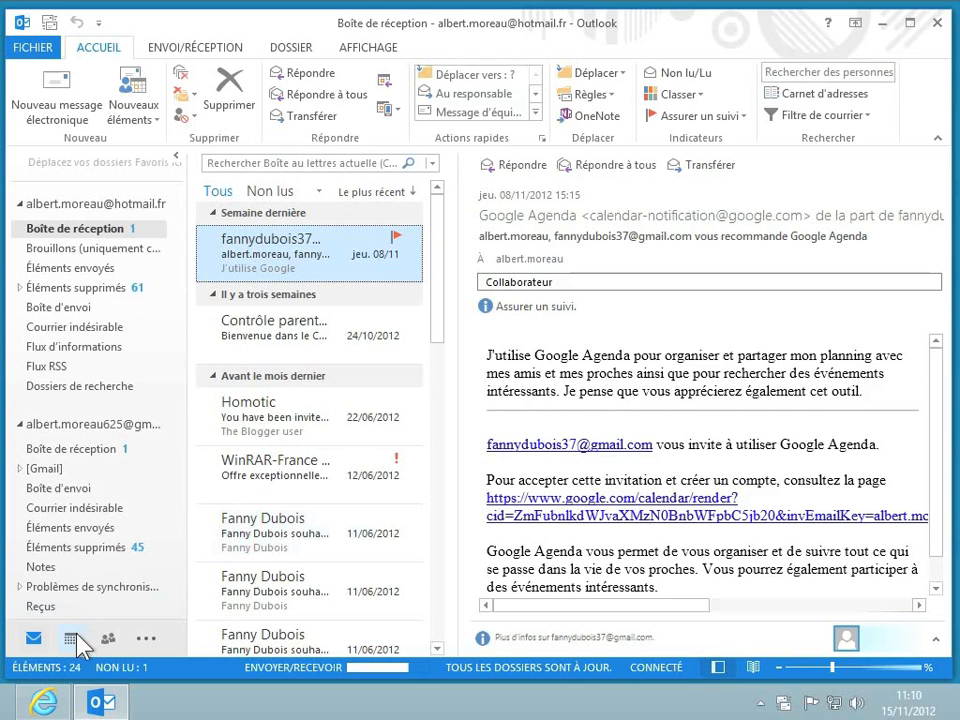
Step: Open the calendar view and display the Loisir calendar beside the main Calendrier
click(74, 638)
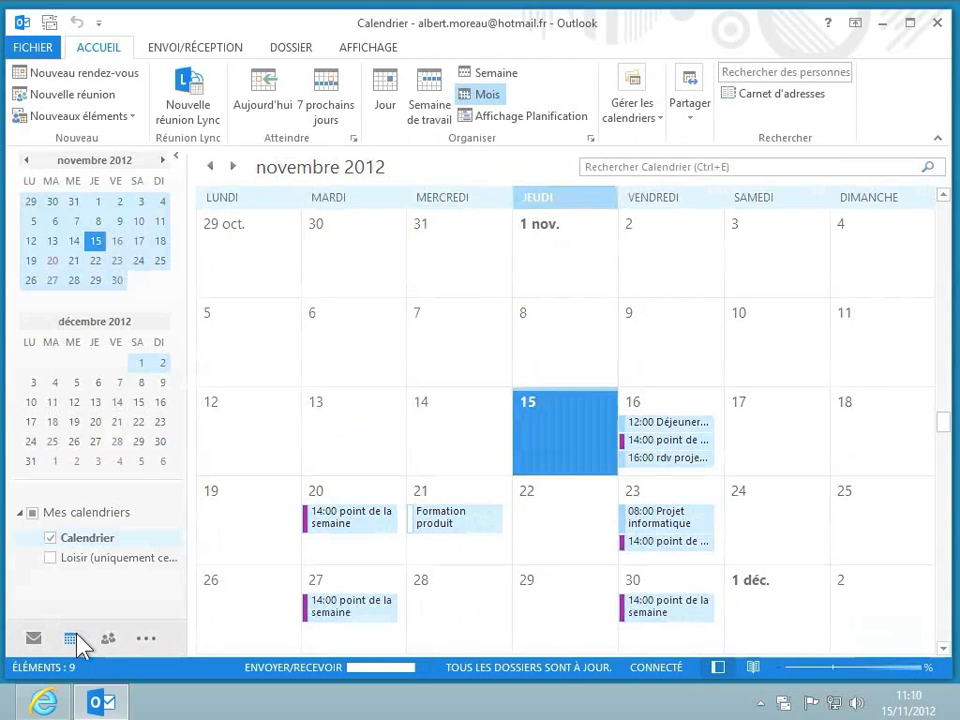
click(50, 557)
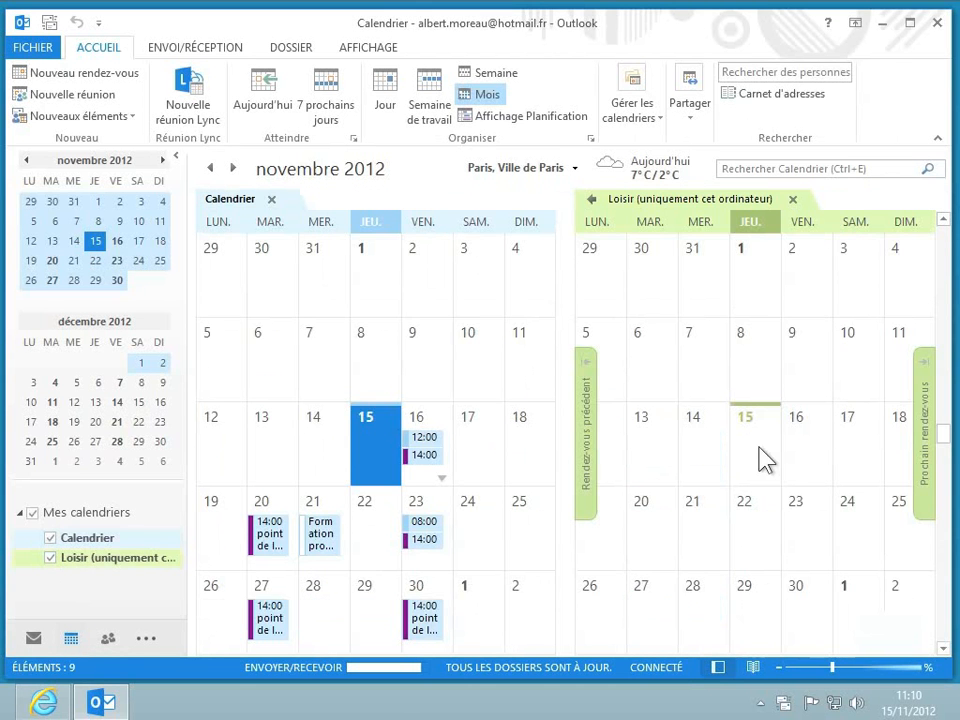
click(762, 456)
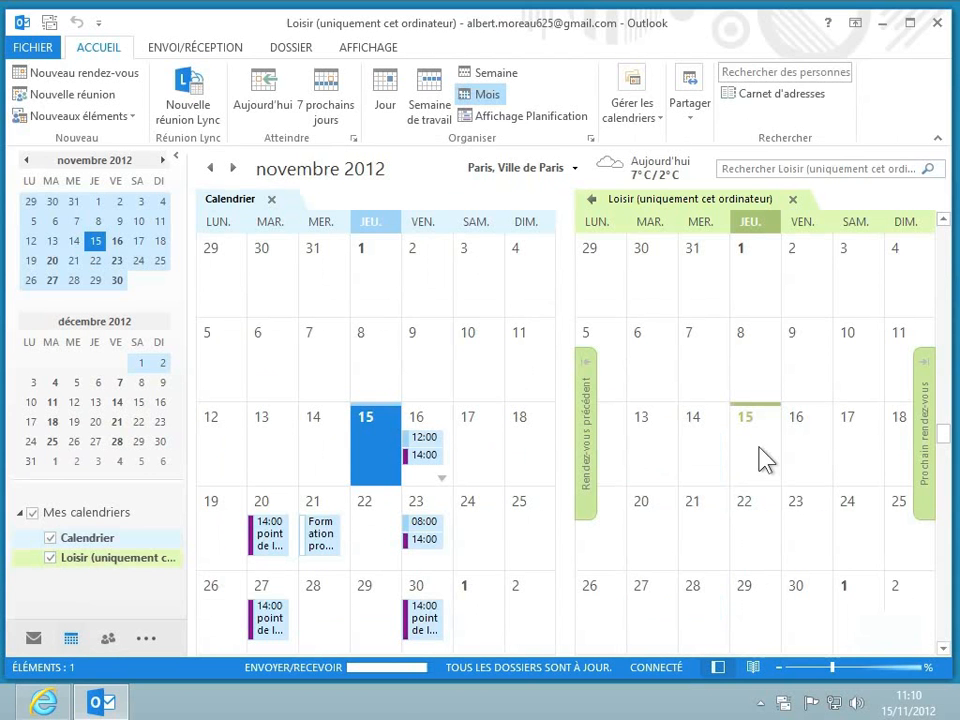
Step: In the work week view, add an appointment "cours de danse" at 17:00 on Thursday 15 November in the Loisir calendar
click(760, 452)
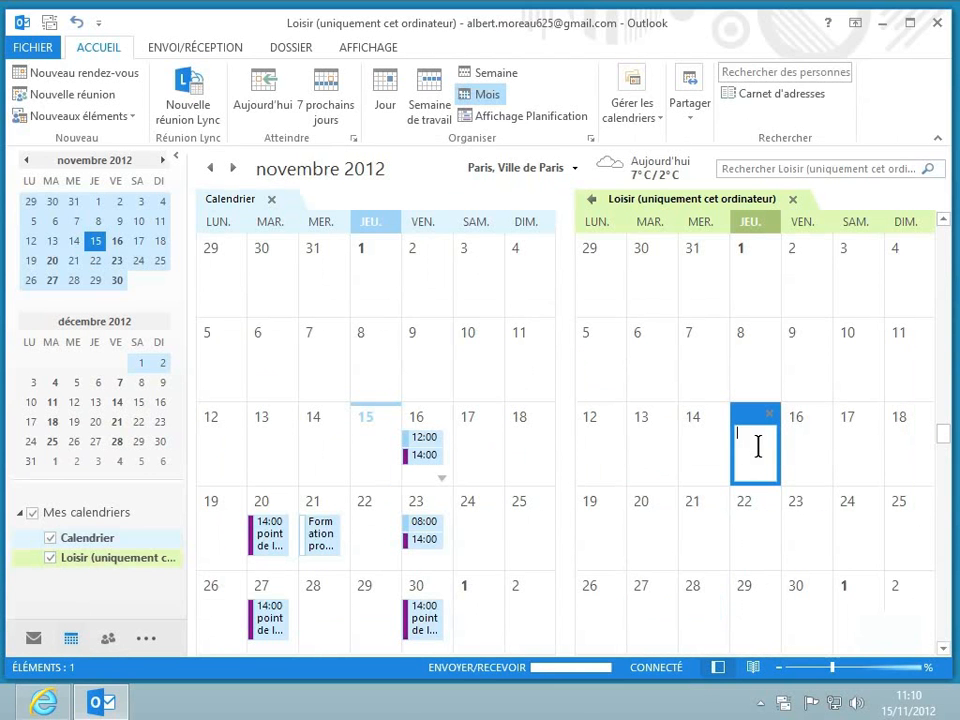
click(432, 104)
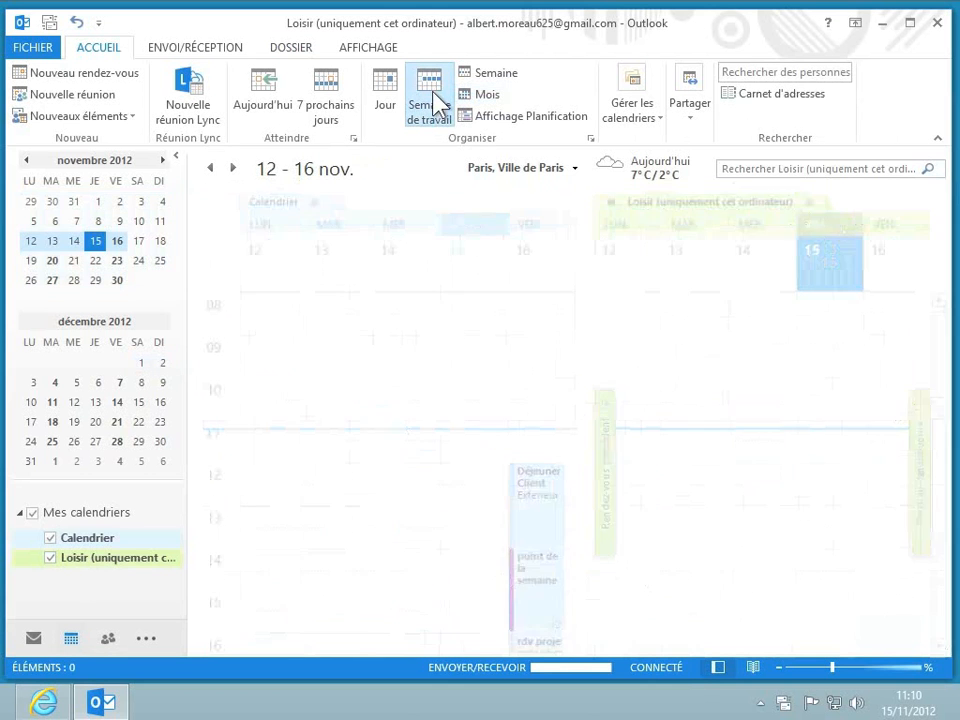
click(808, 497)
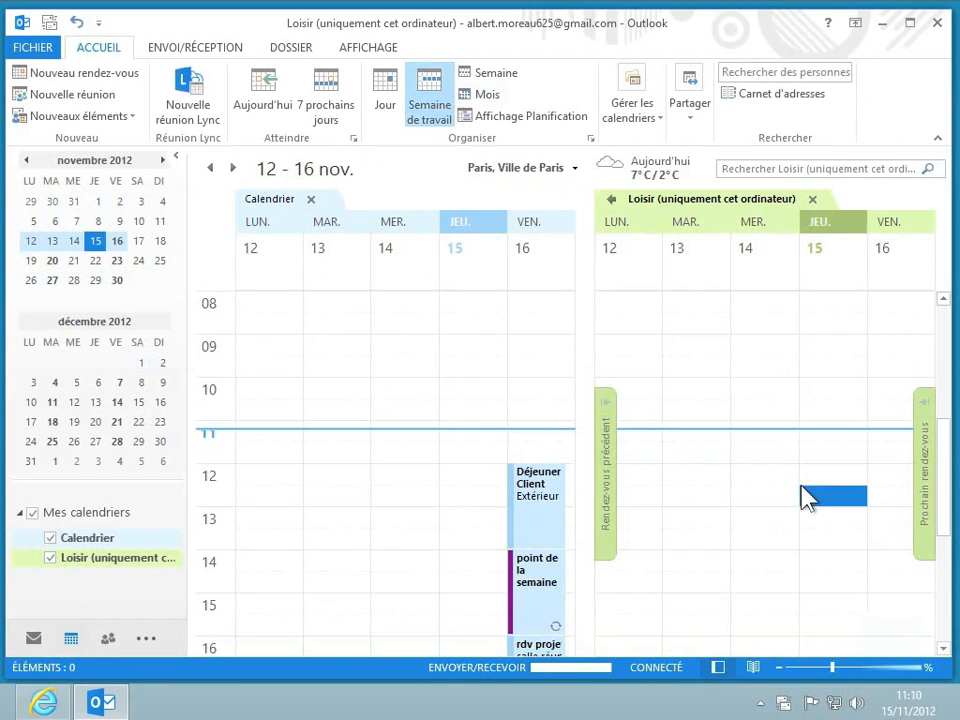
scroll(801, 497, down, 4)
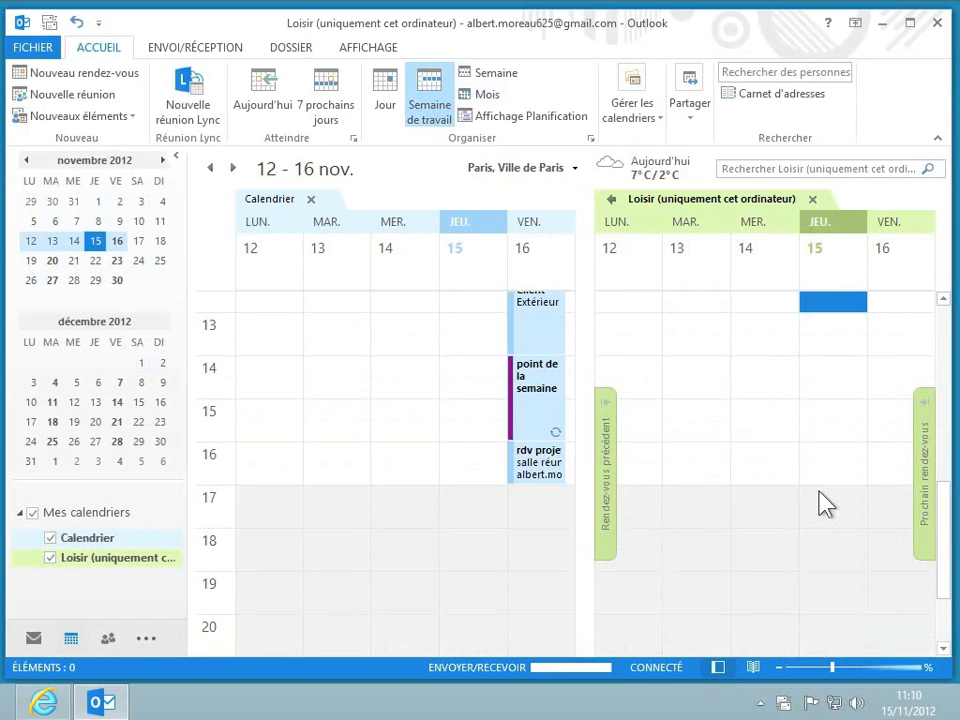
click(820, 497)
text(cours de danse)
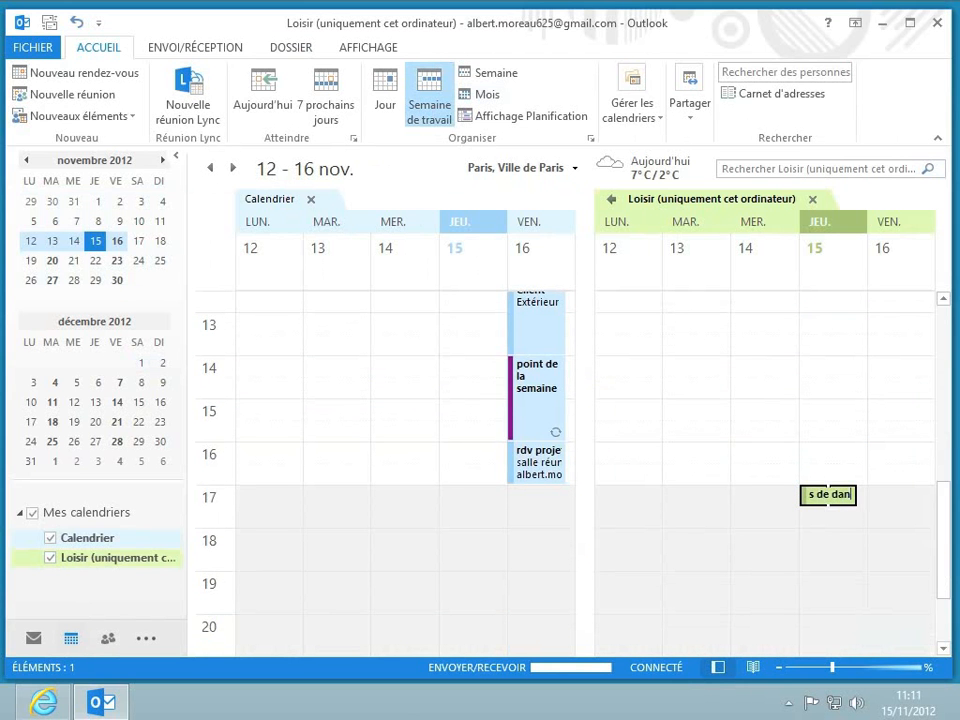
key(Return)
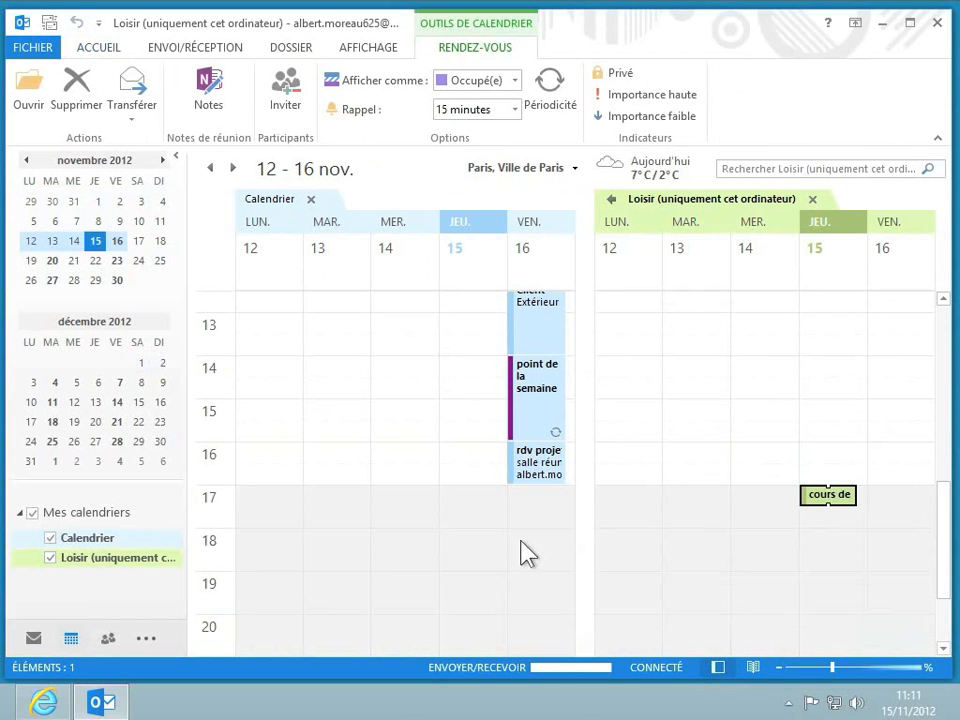
Step: Start adding a calendar from the Internet to the Mes calendriers group
right_click(117, 522)
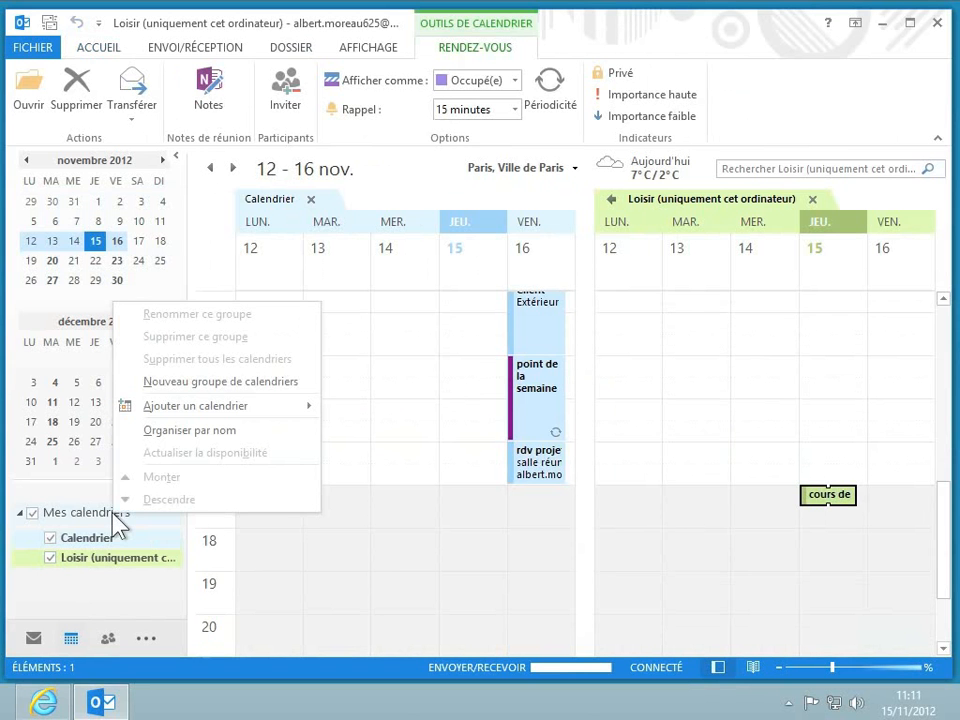
mouse_move(238, 413)
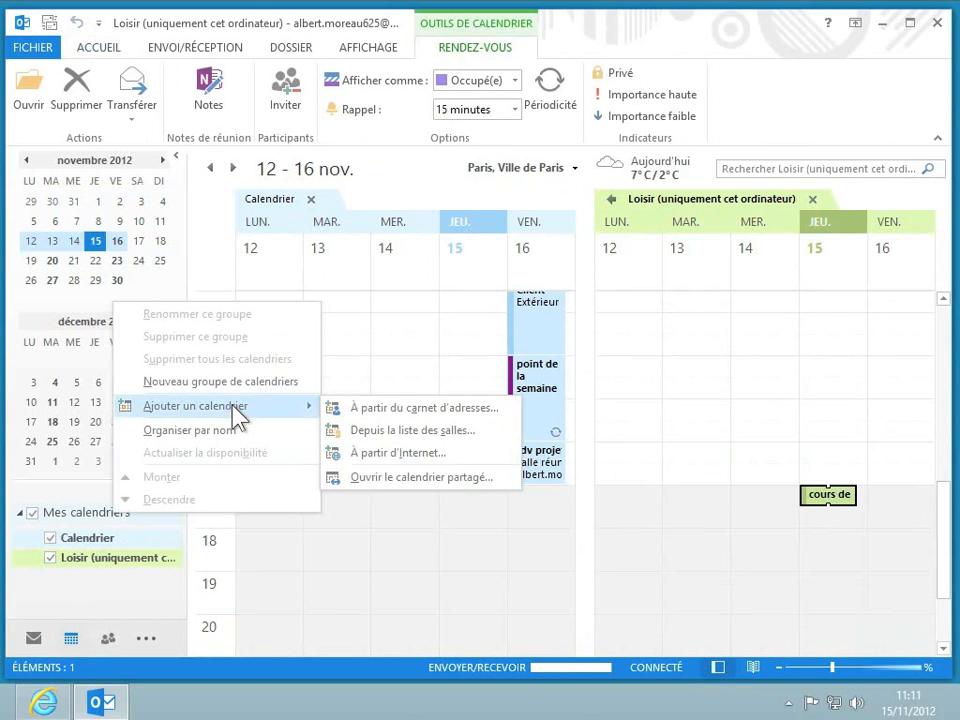
click(399, 458)
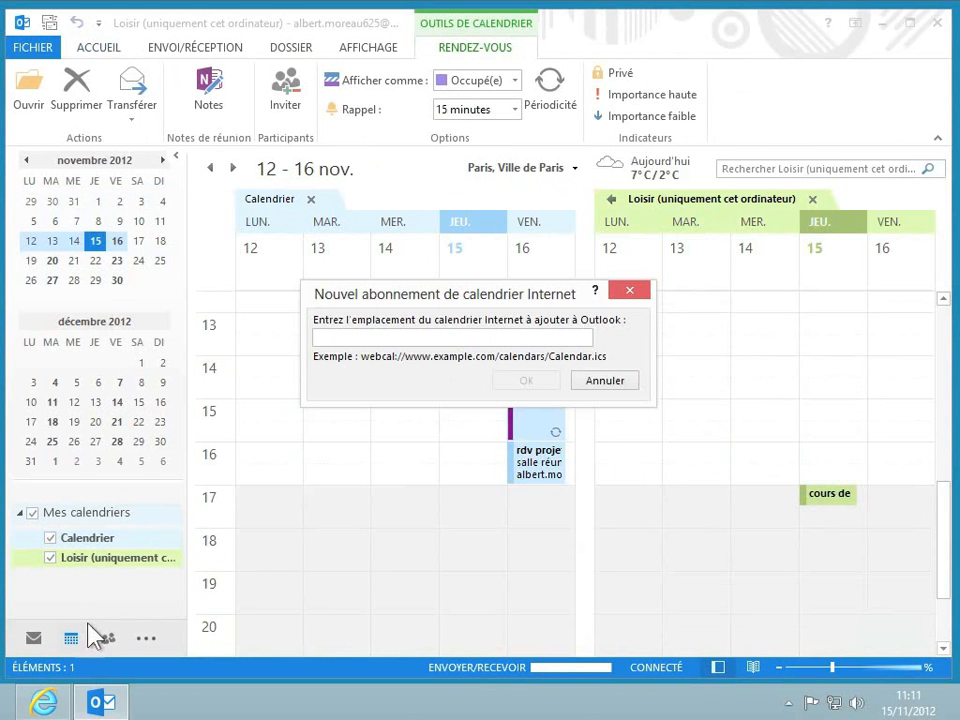
Step: Switch to Google Agenda in Internet Explorer and copy the private iCal address from the personal agenda's settings
click(50, 700)
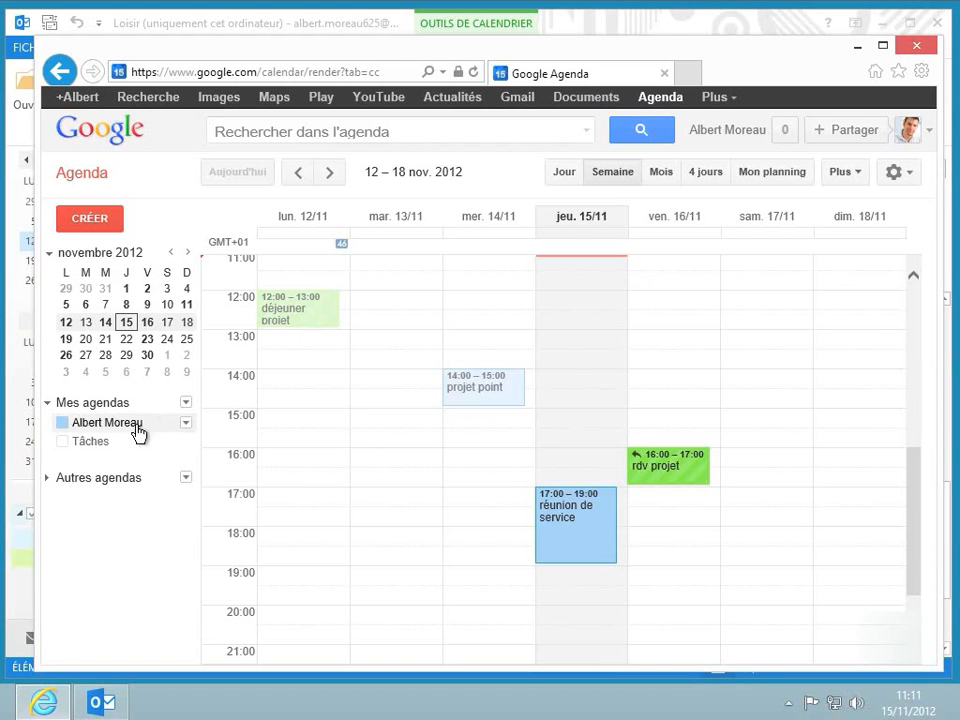
click(185, 425)
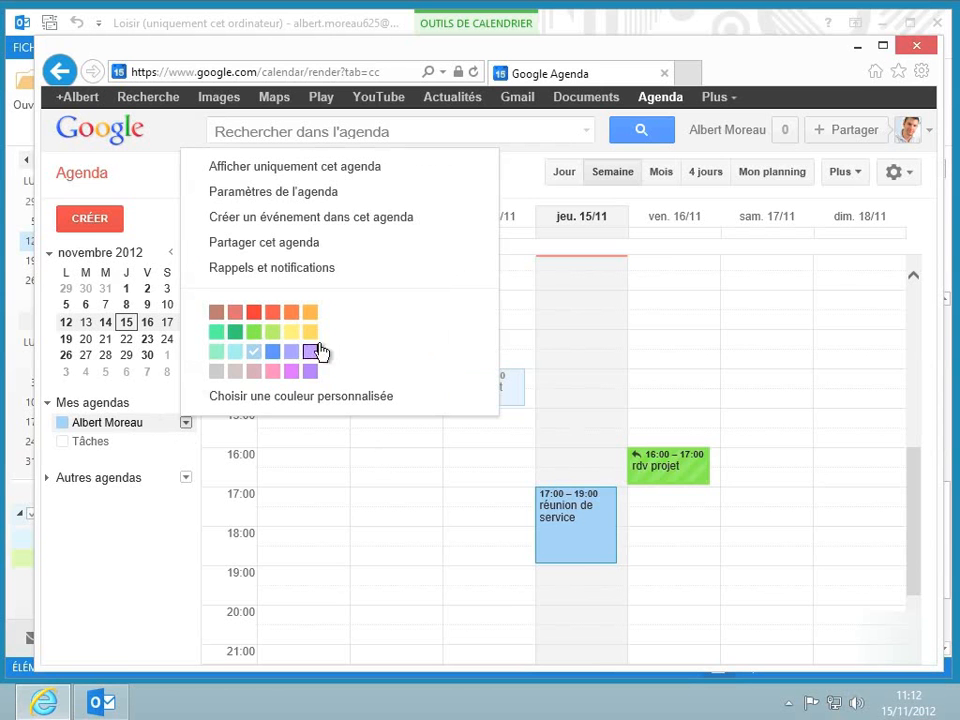
click(326, 195)
scroll(336, 328, down, 3)
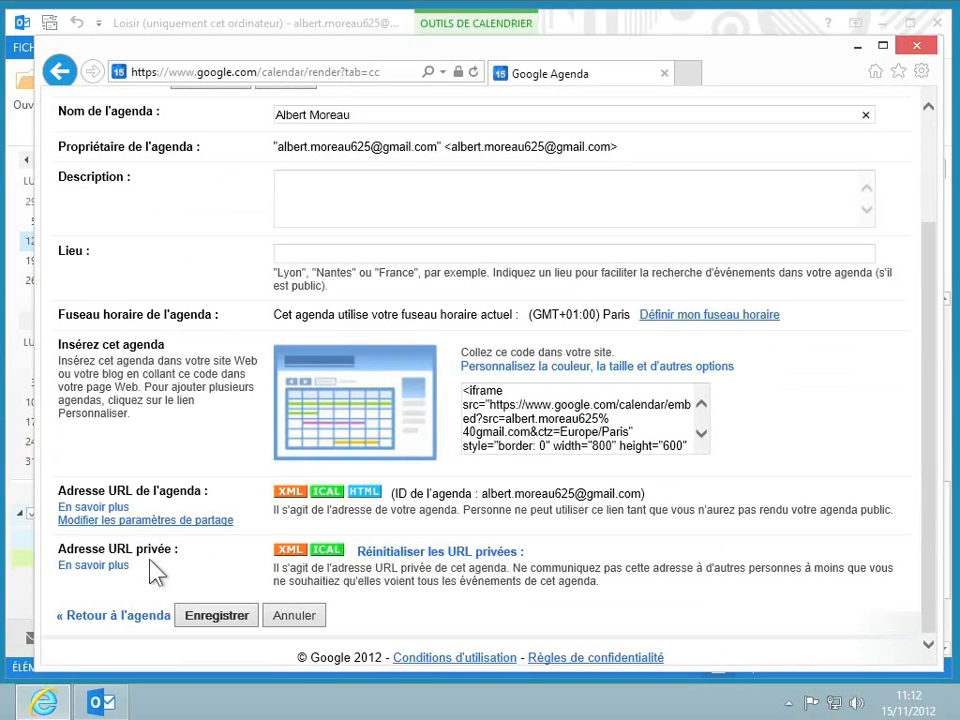
click(330, 558)
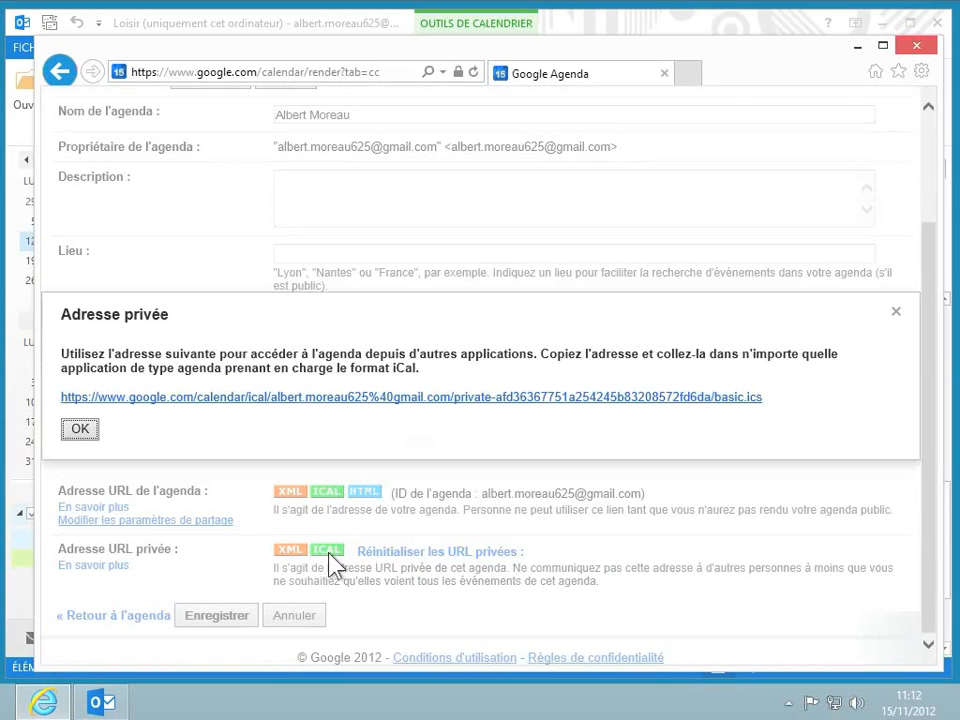
right_click(337, 401)
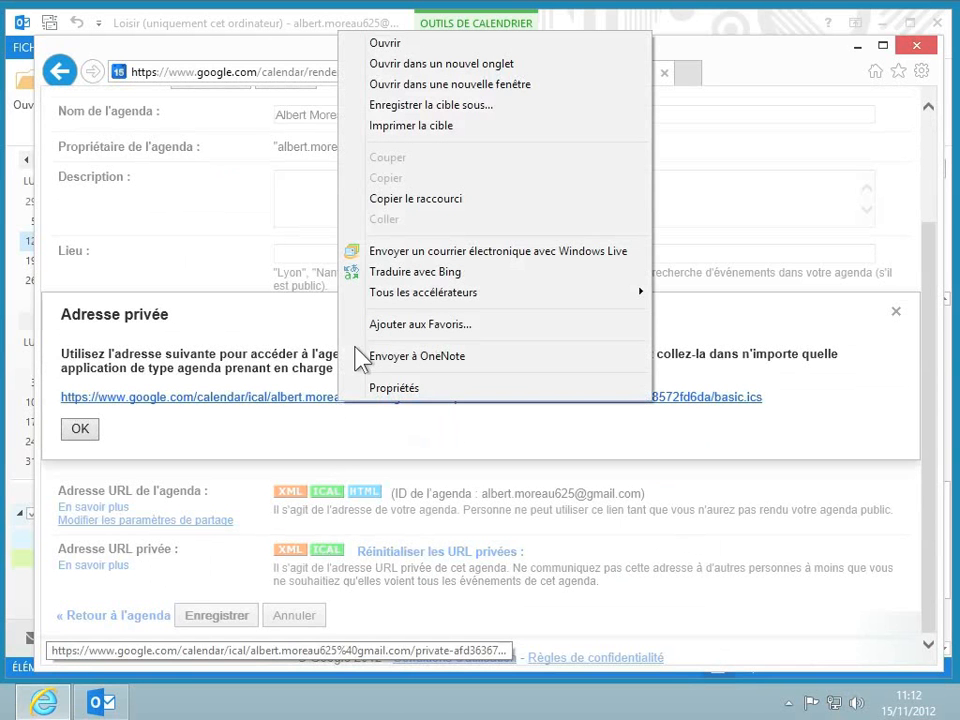
click(450, 200)
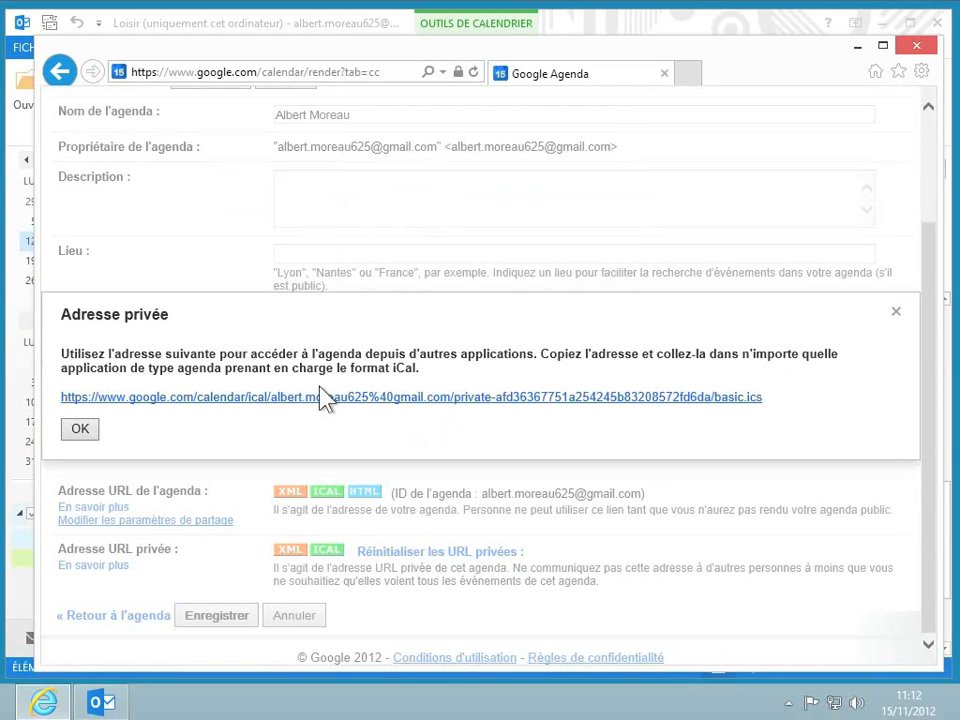
Step: Back in Outlook, paste the private iCal address, accept the default advanced subscription options and add the Internet calendar
click(97, 702)
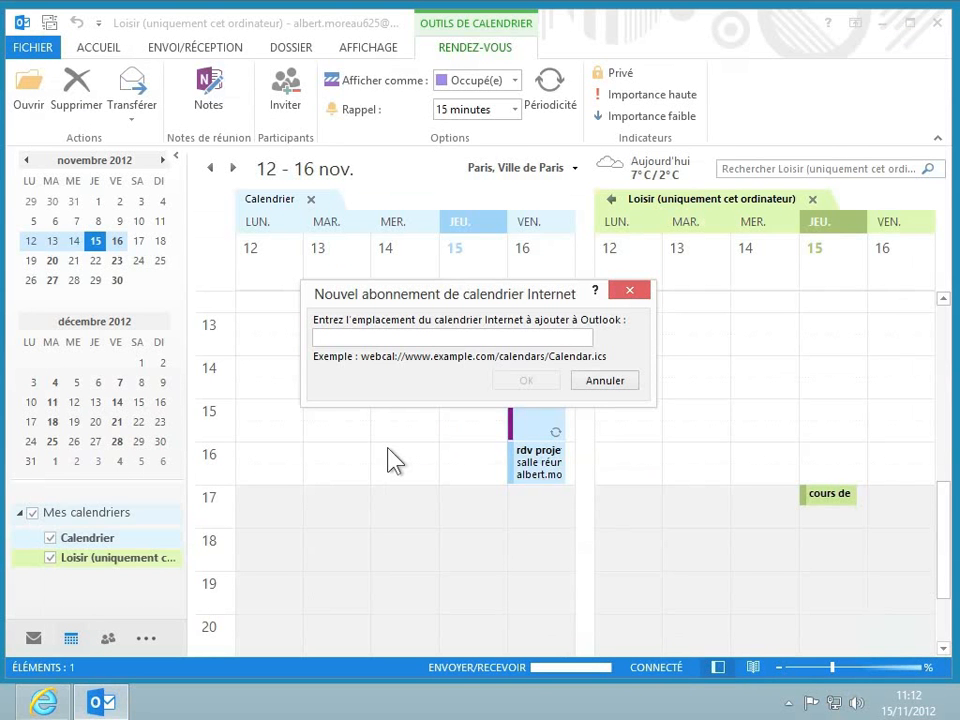
key(ctrl+v)
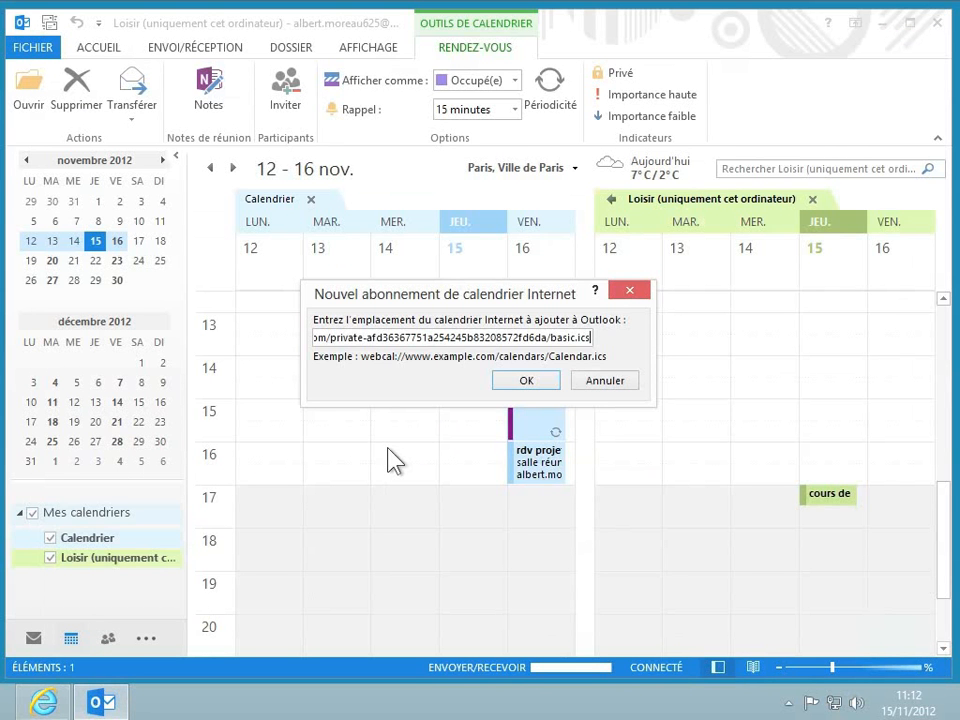
click(527, 384)
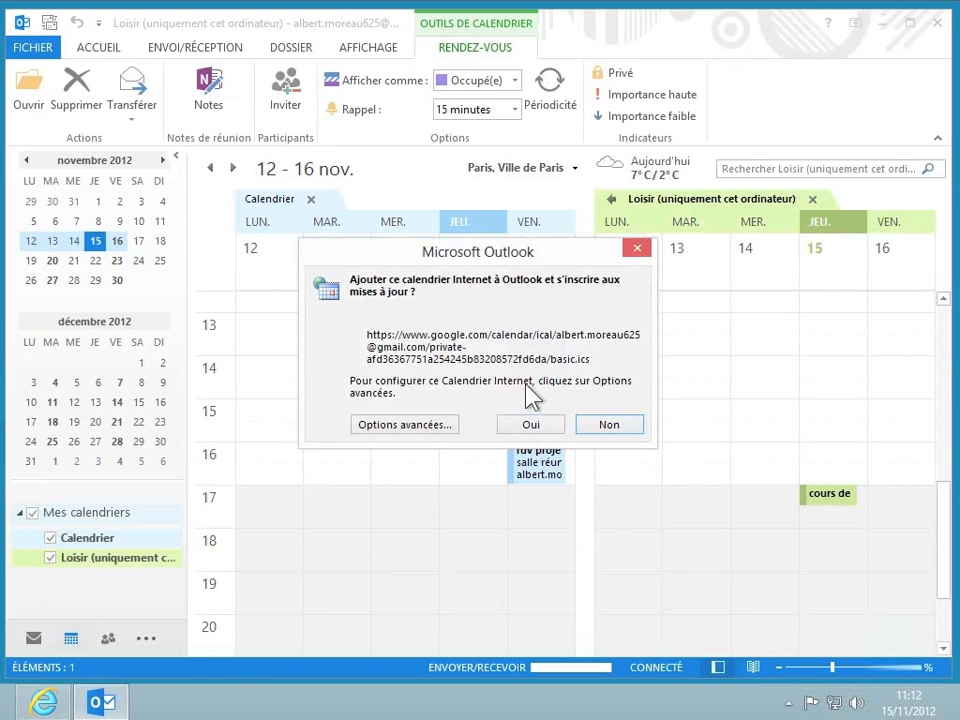
click(405, 425)
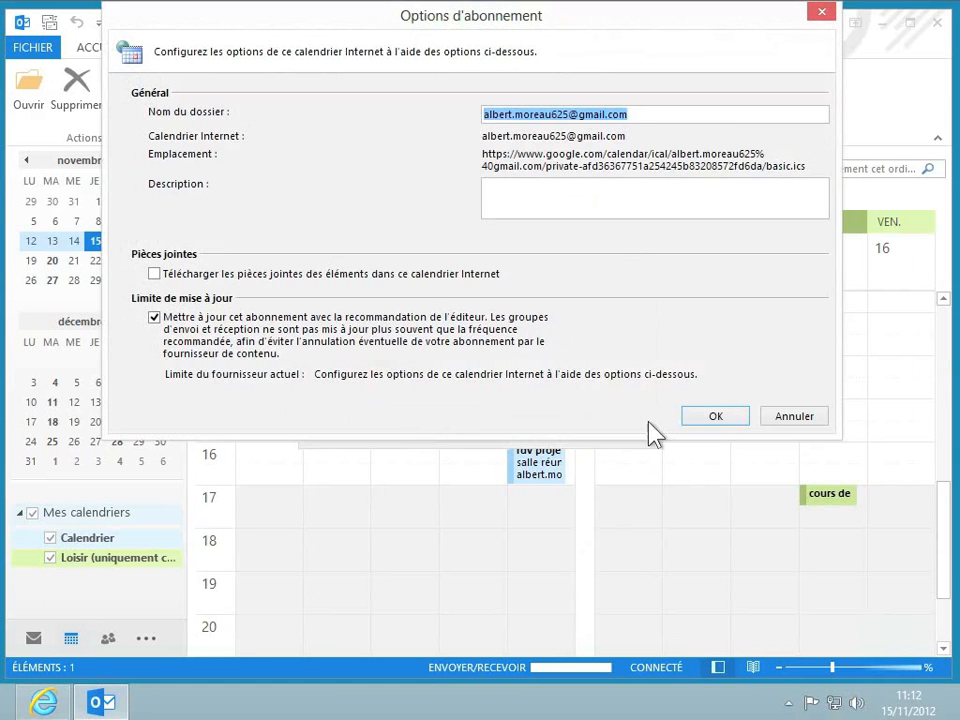
click(710, 422)
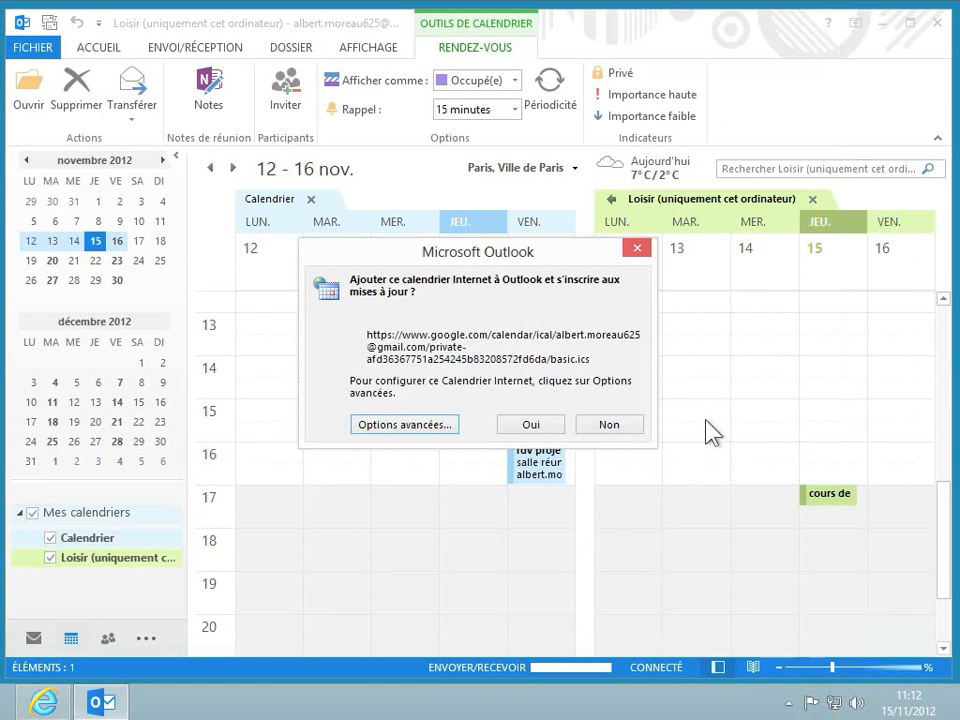
click(531, 425)
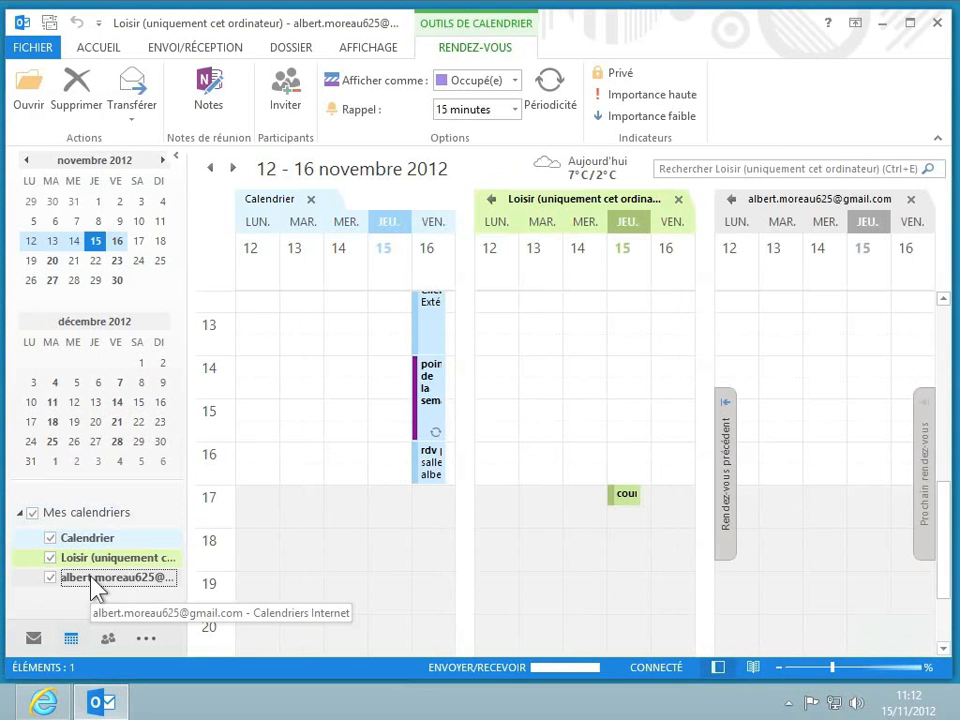
Step: Hide the subscribed Gmail Internet calendar and delete it with its contents from Mes calendriers
click(51, 579)
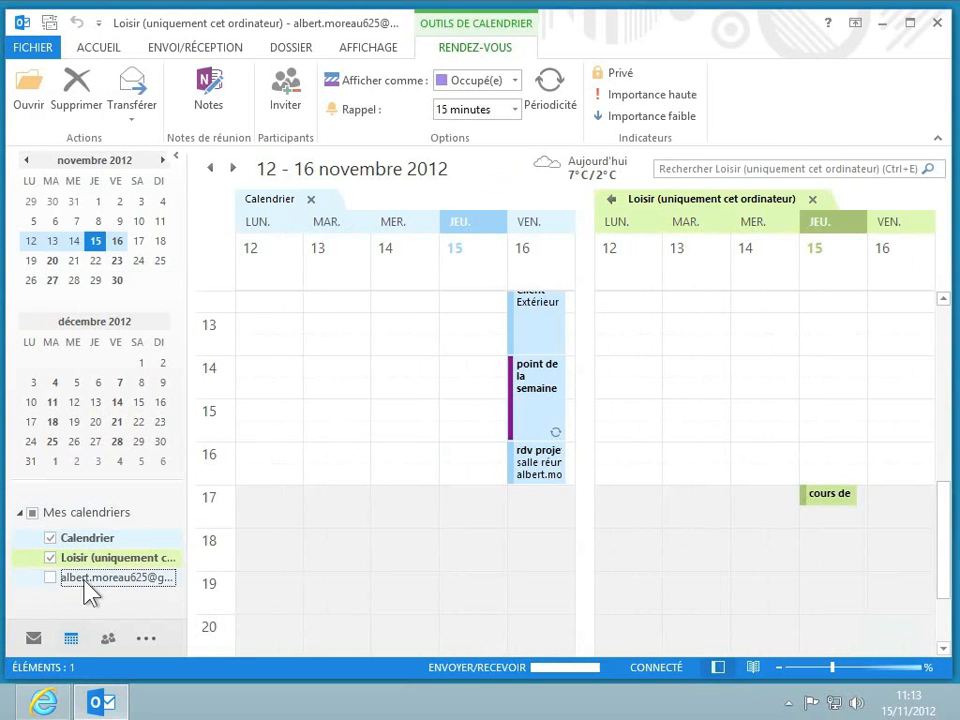
right_click(87, 592)
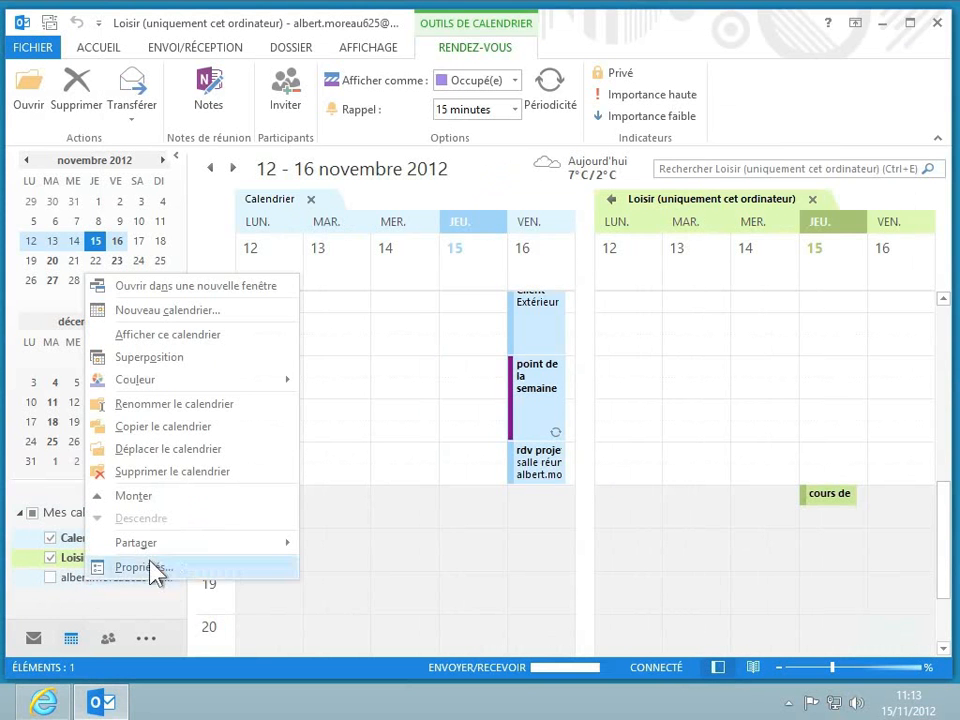
click(217, 484)
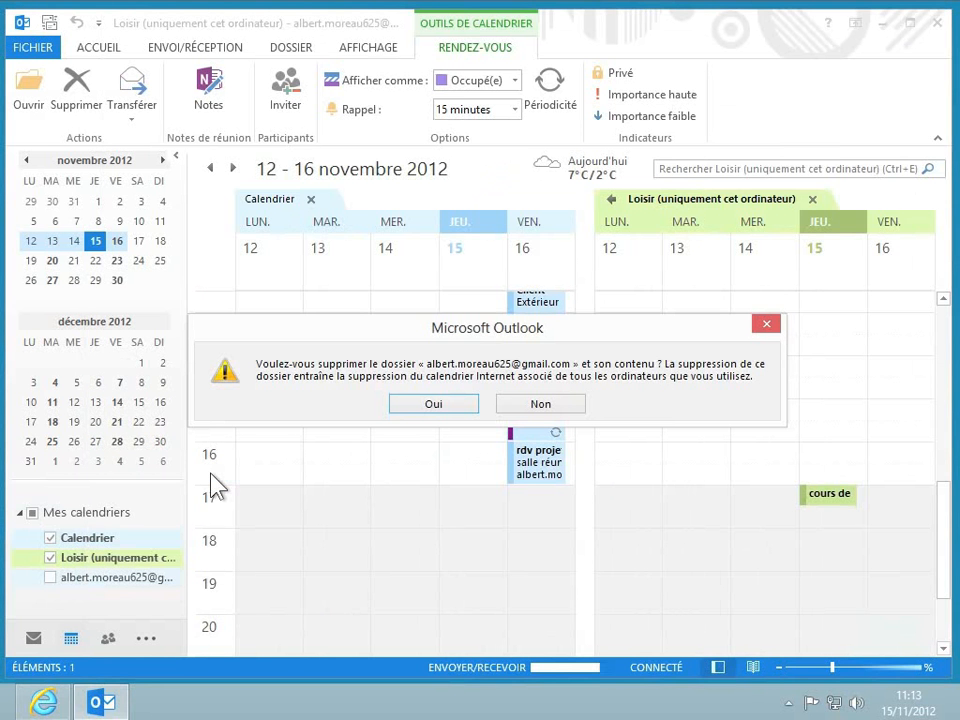
click(445, 405)
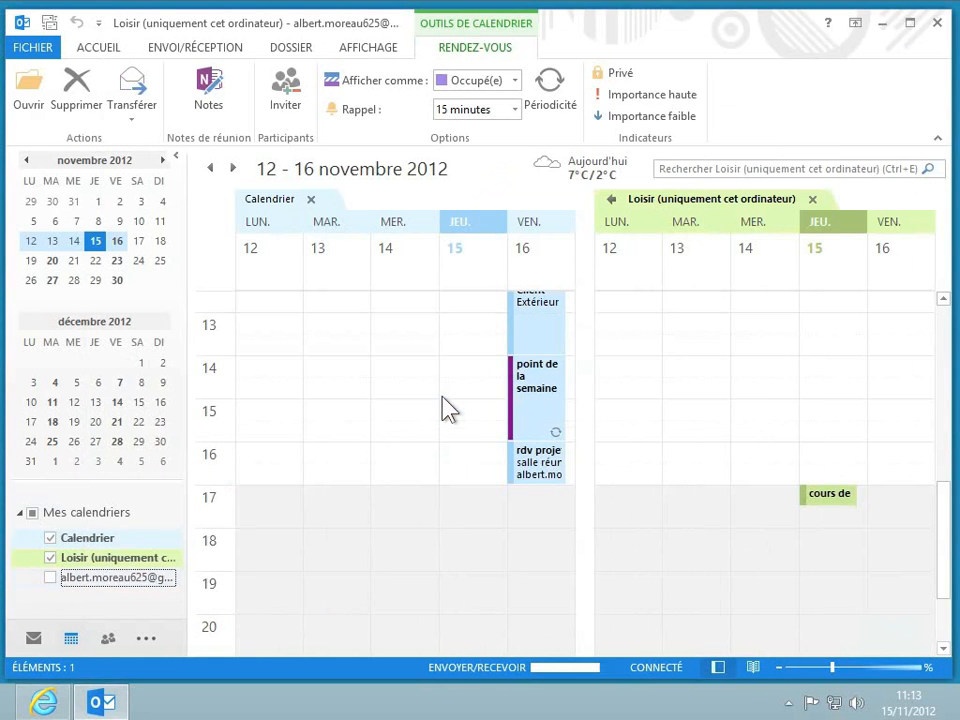